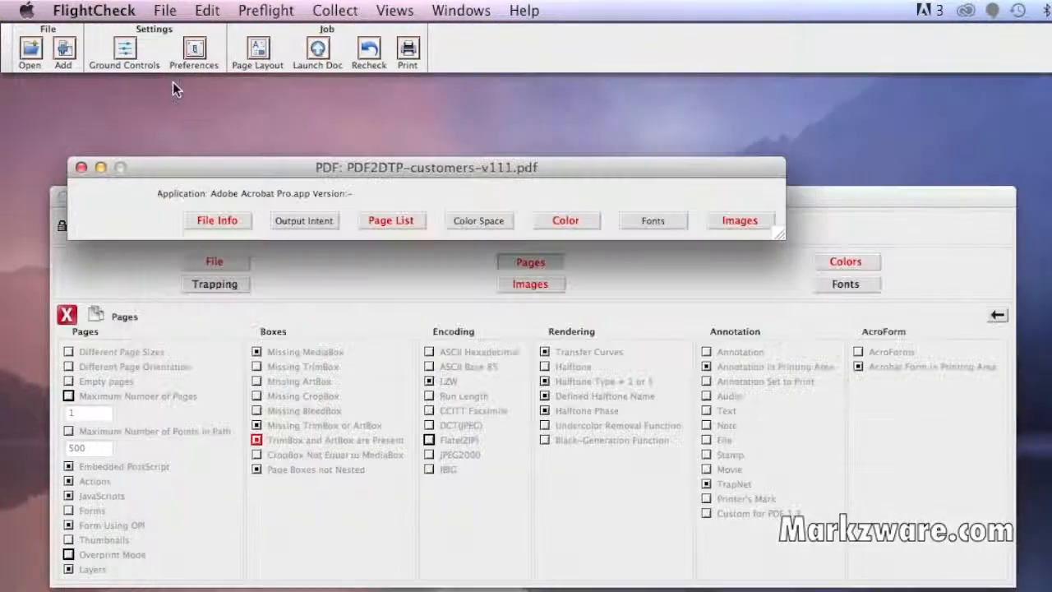
# Review the preflight File Info, Color and Fonts results for PDF2DTP-customers-v111.pdf, then collapse the Color section
pyautogui.click(173, 88)
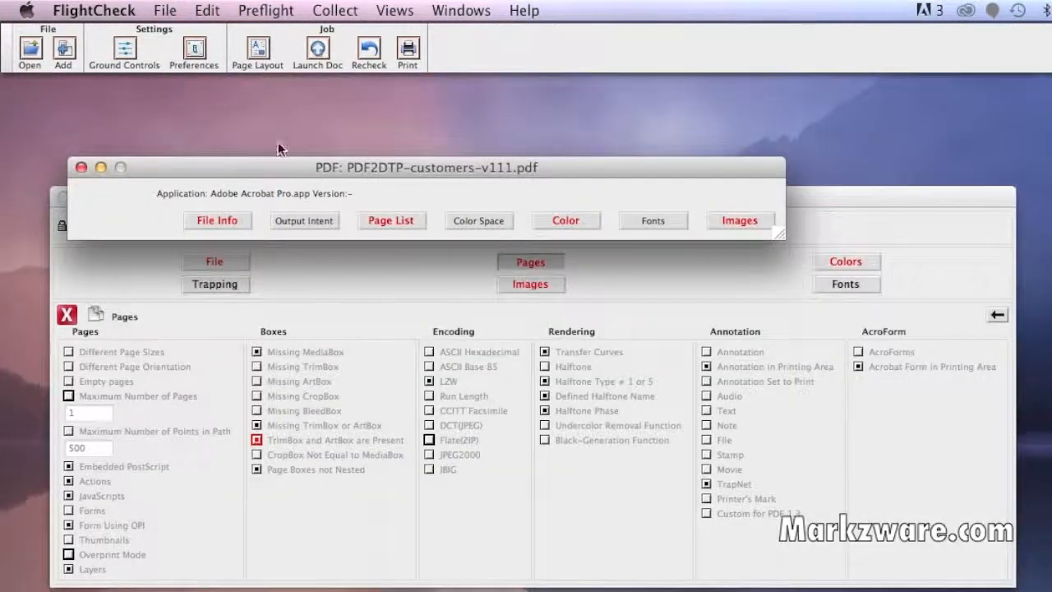
pyautogui.click(211, 223)
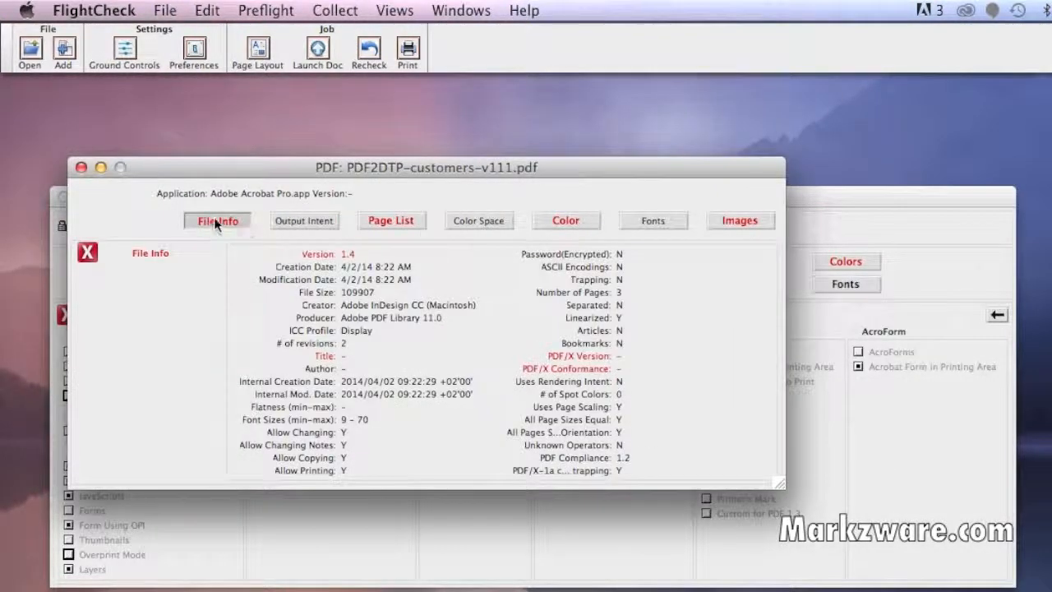
pyautogui.click(562, 215)
pyautogui.moveTo(560, 166); pyautogui.dragTo(565, 86)
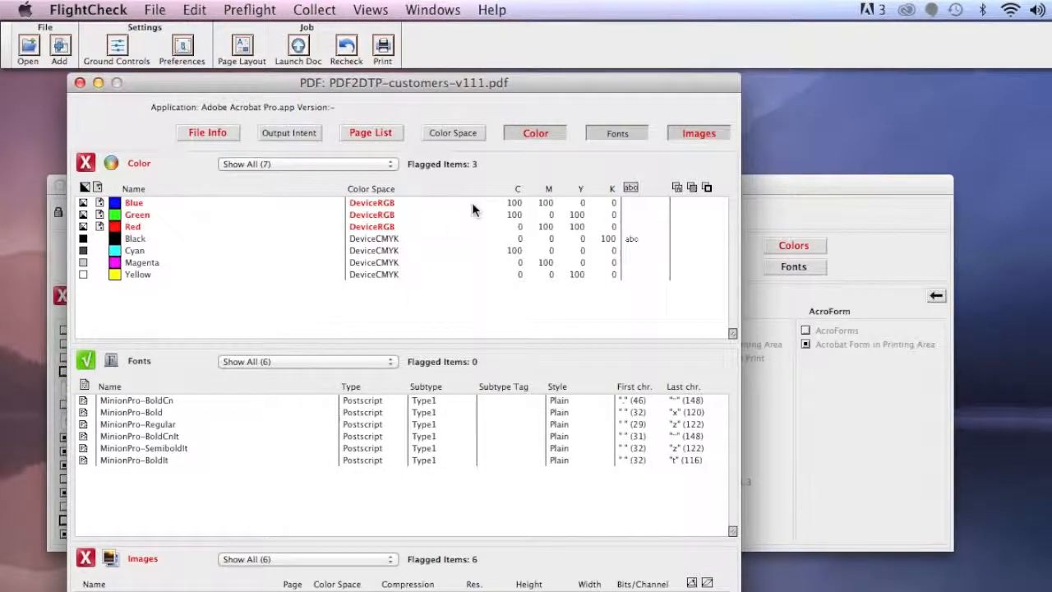
pyautogui.click(539, 133)
pyautogui.click(540, 133)
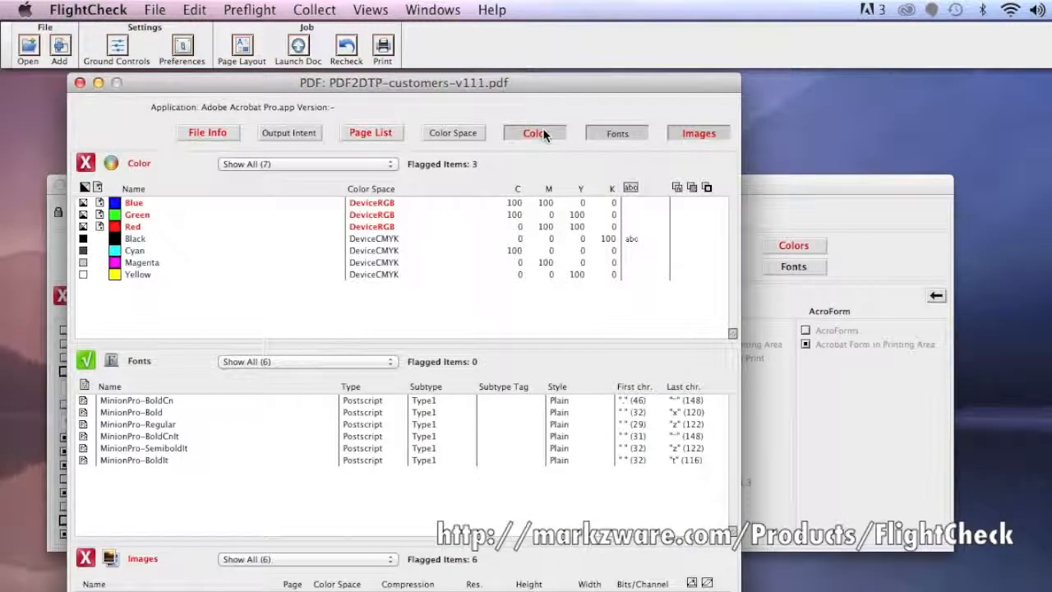
pyautogui.click(543, 133)
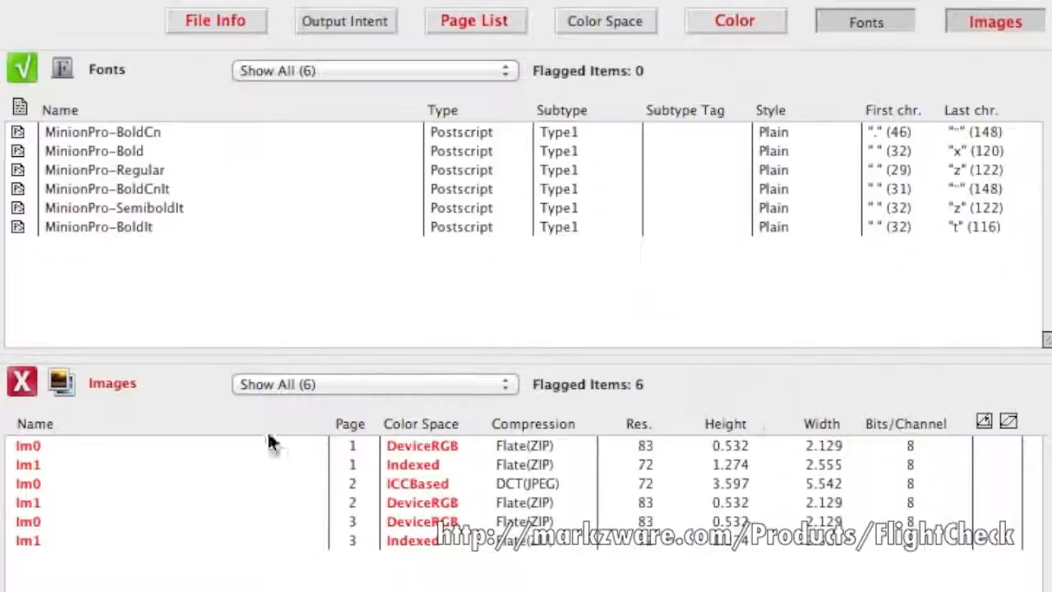
# Inspect the picture details of the flagged Im1 images on pages 2 and 1, closing each image window
pyautogui.moveTo(44, 427)
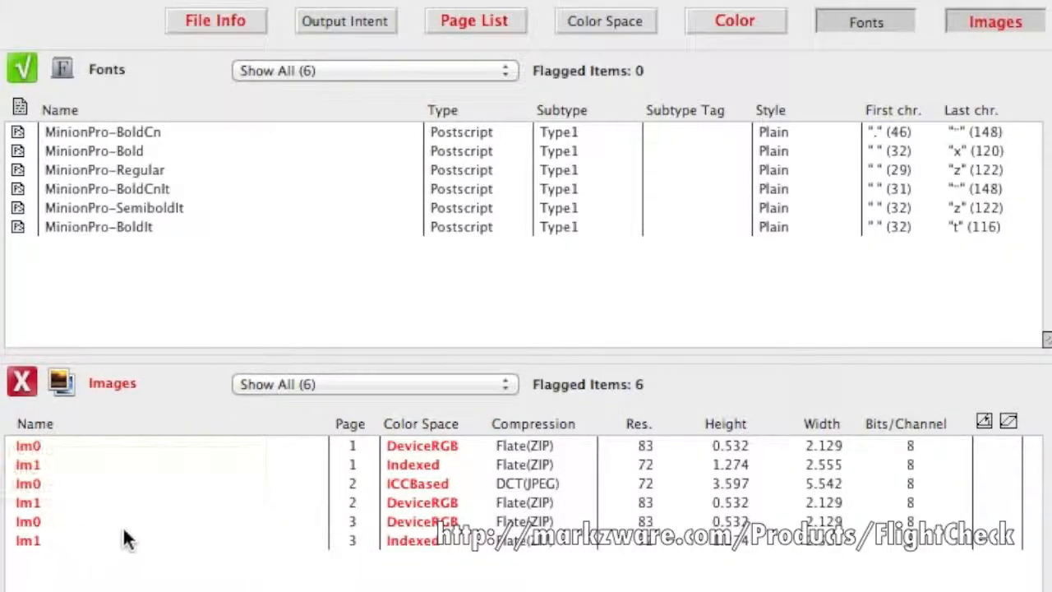
pyautogui.doubleClick(81, 502)
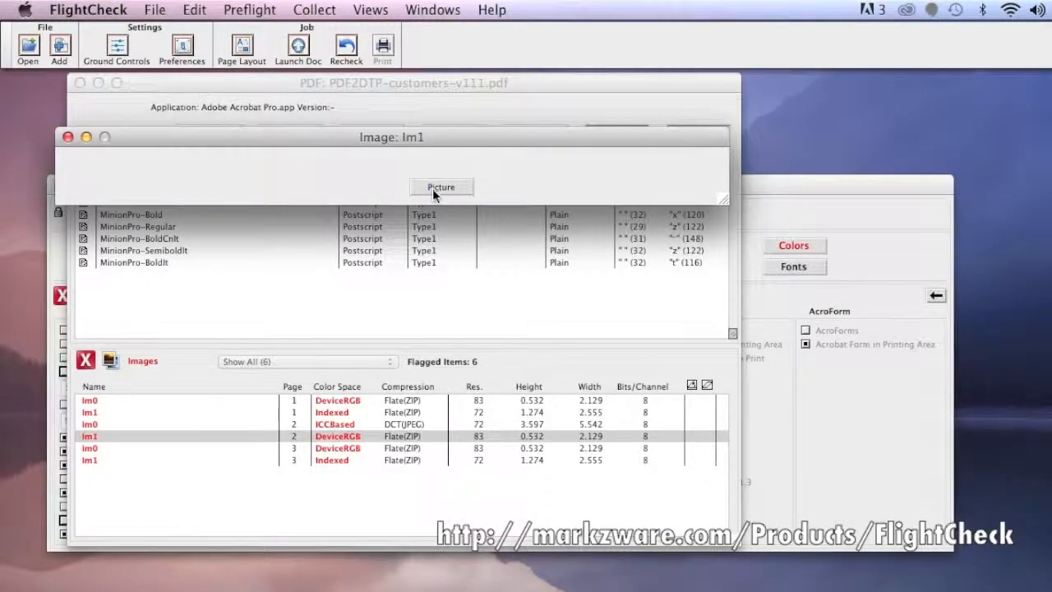
pyautogui.click(572, 110)
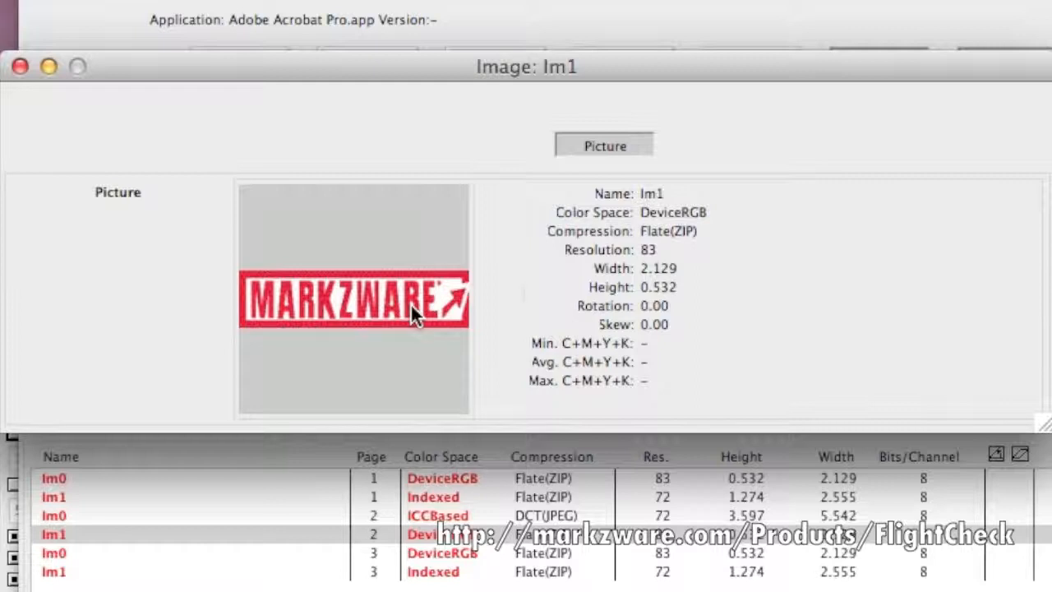
pyautogui.click(20, 67)
pyautogui.doubleClick(246, 493)
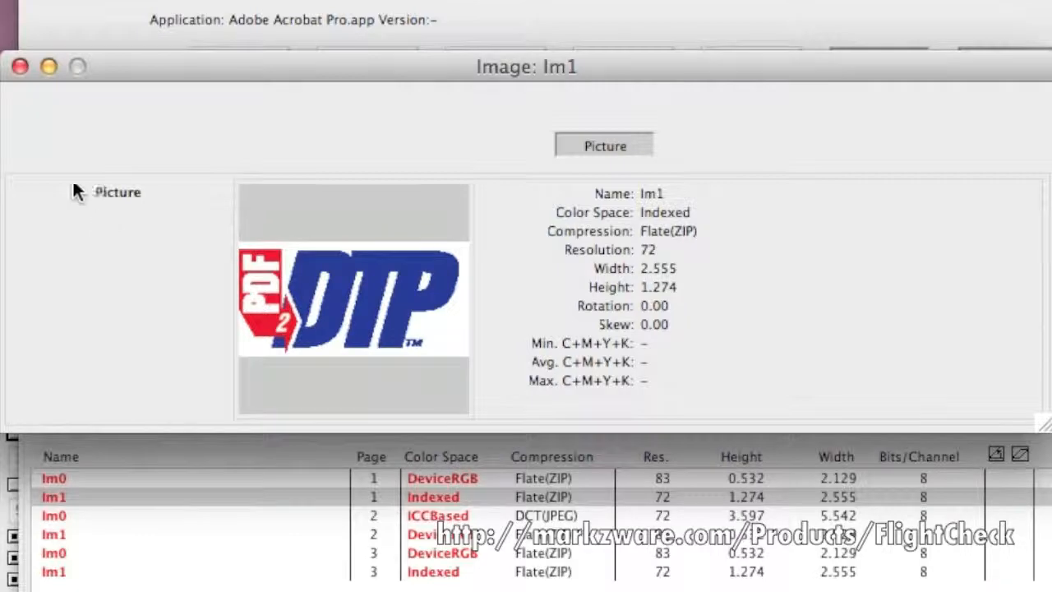
pyautogui.click(20, 67)
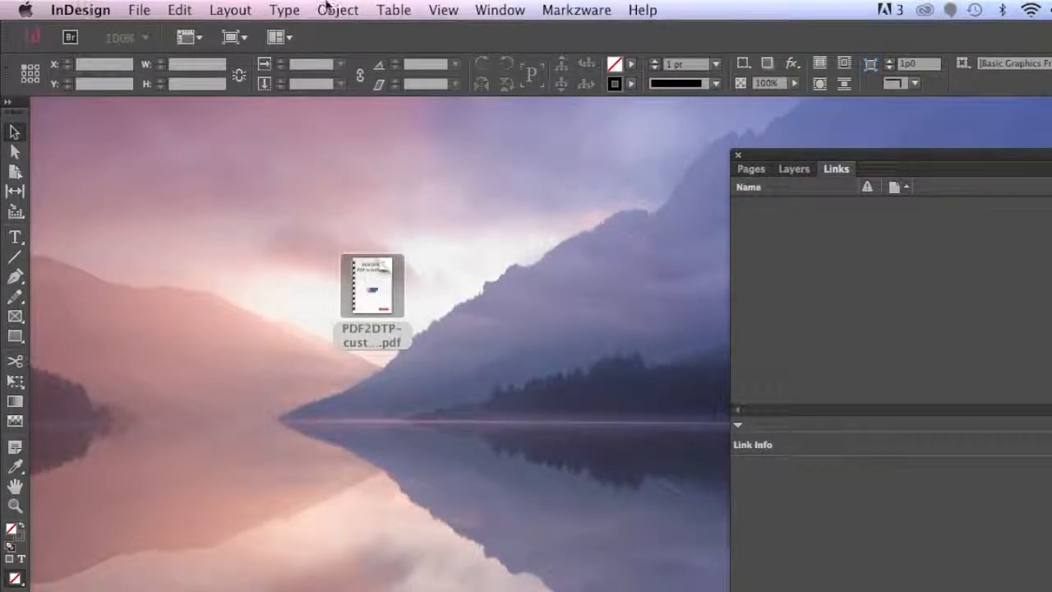
# Switch to InDesign and review the PDF2DTP conversion preferences, leaving them without saving changes
pyautogui.click(566, 6)
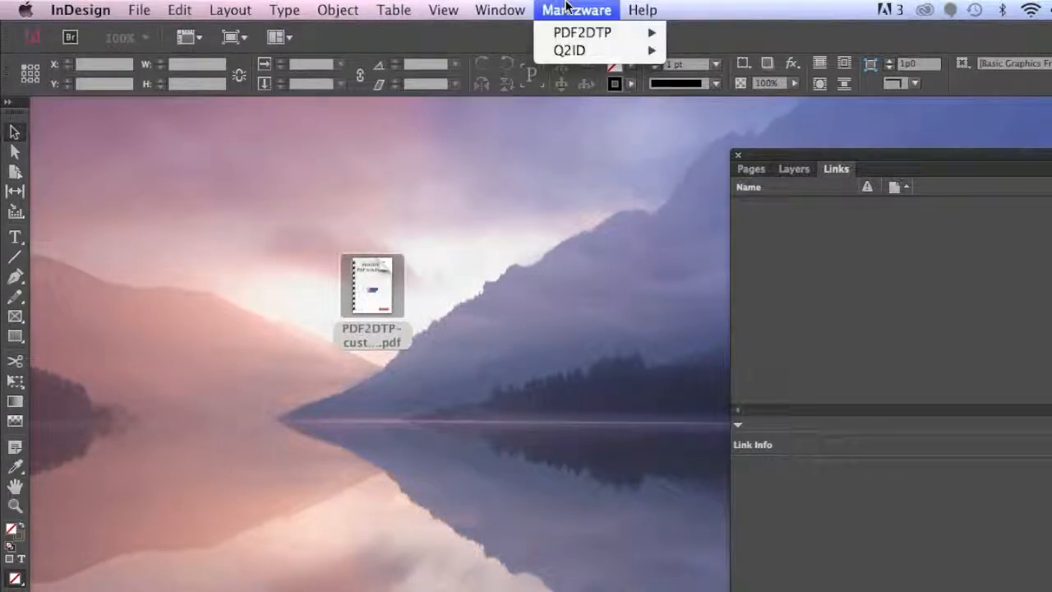
pyautogui.moveTo(581, 36)
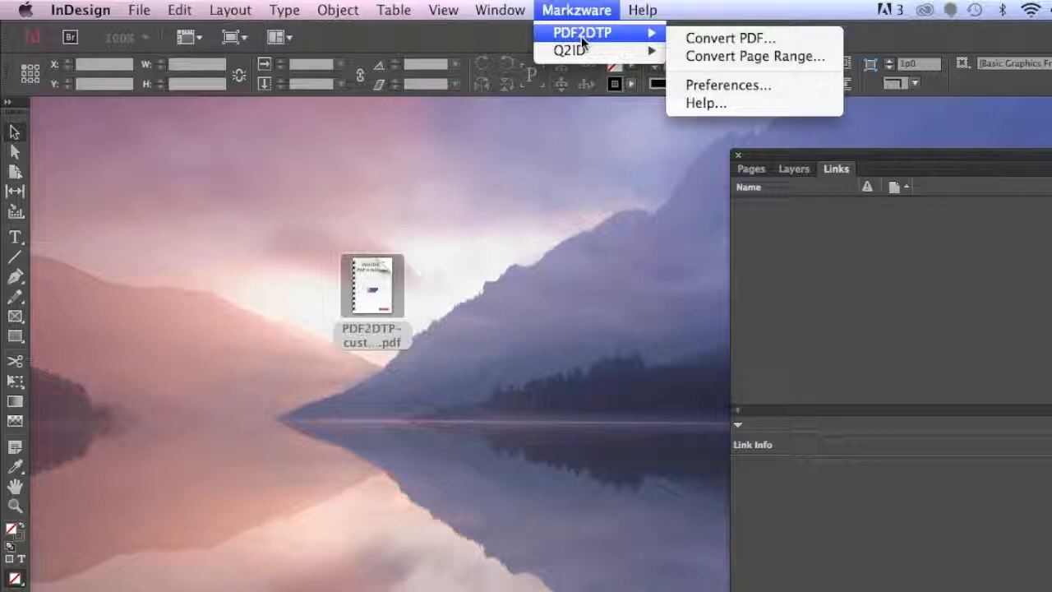
pyautogui.click(723, 86)
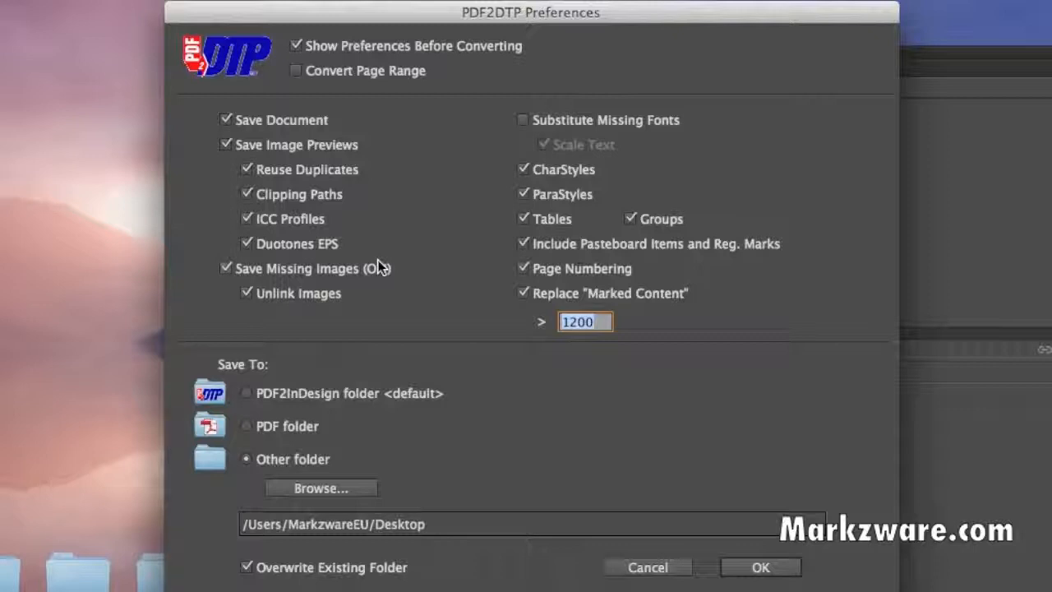
pyautogui.click(523, 113)
pyautogui.click(648, 567)
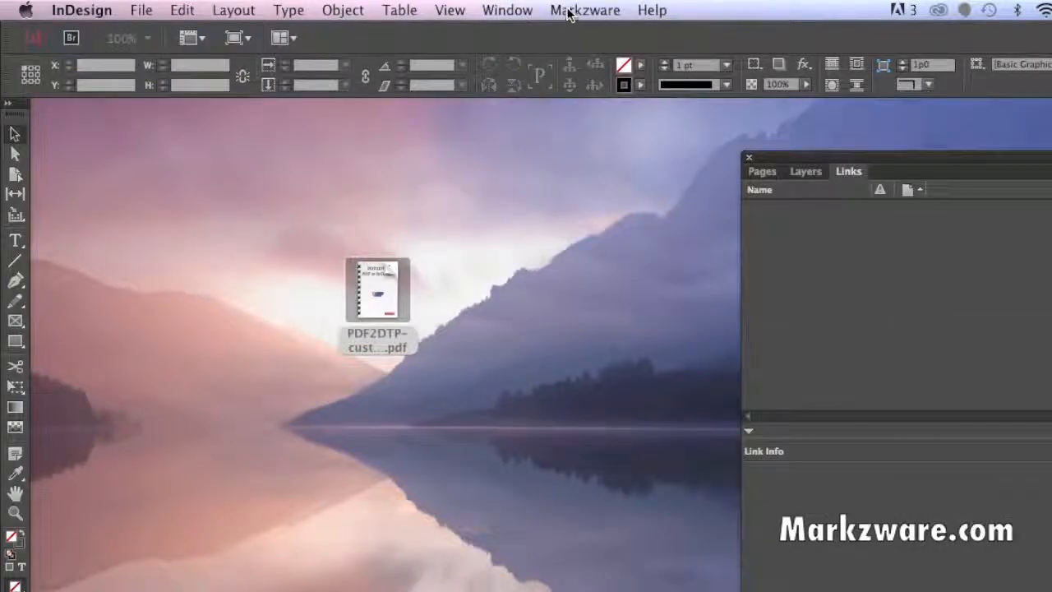
# Convert PDF2DTP-customers-v111.pdf from the Desktop to an InDesign document with PDF2DTP, accepting the existing conversion preferences
pyautogui.click(569, 12)
pyautogui.moveTo(579, 33)
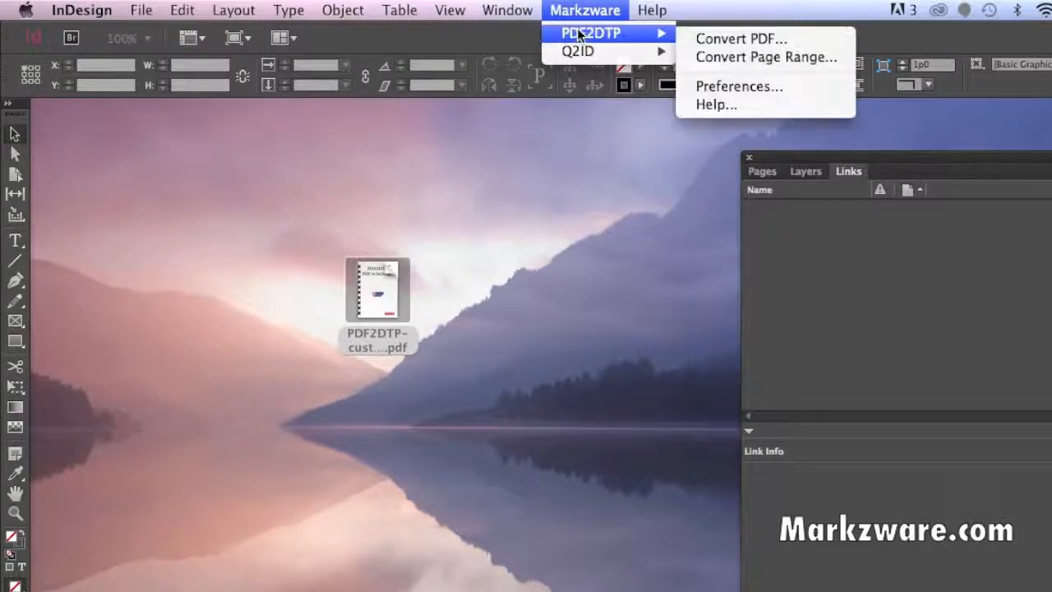
pyautogui.click(723, 38)
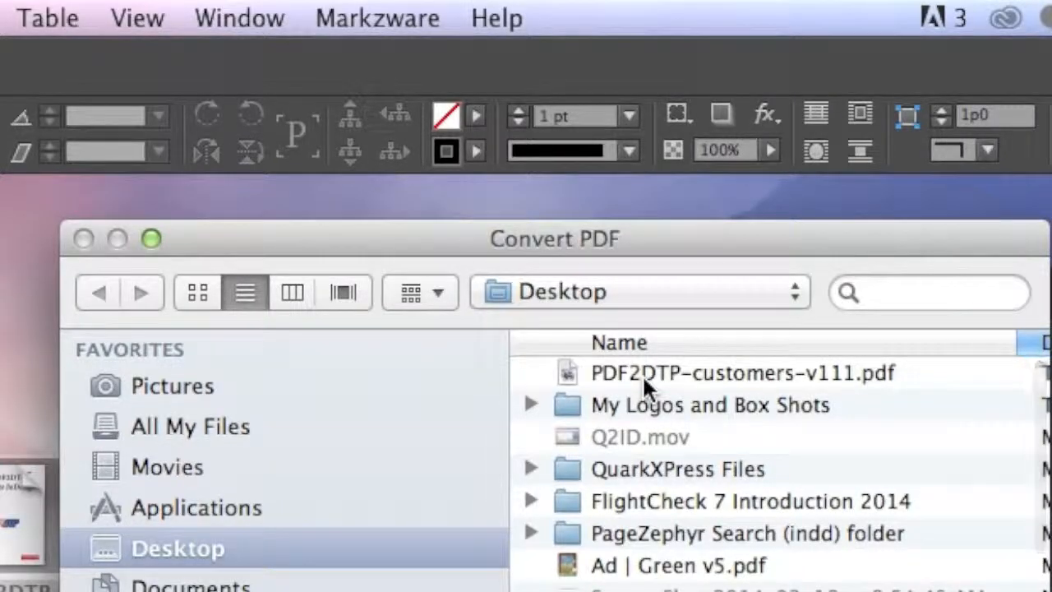
pyautogui.click(642, 374)
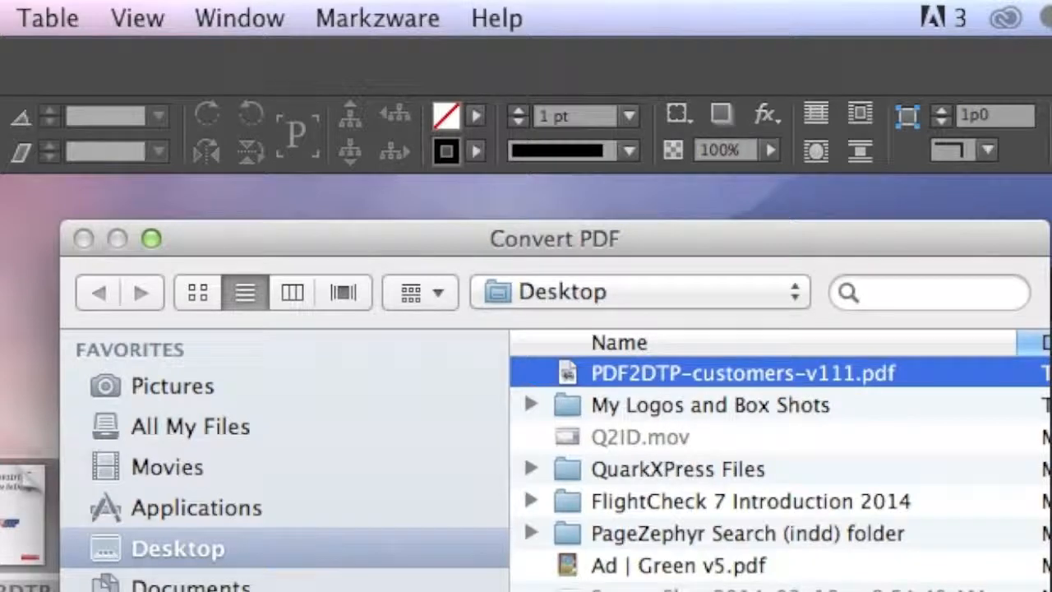
pyautogui.press('Return')
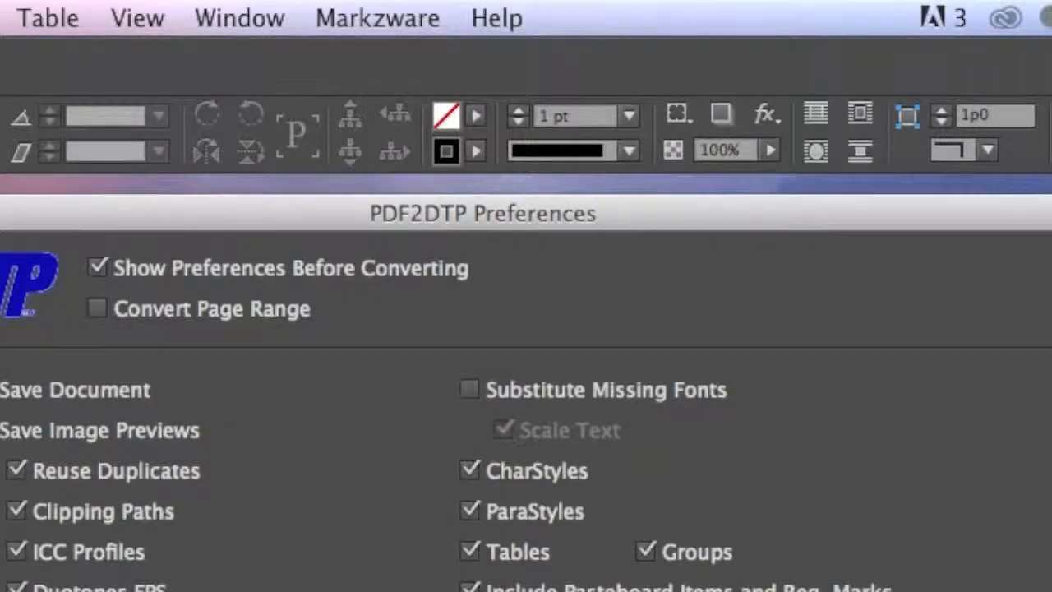
pyautogui.press('Return')
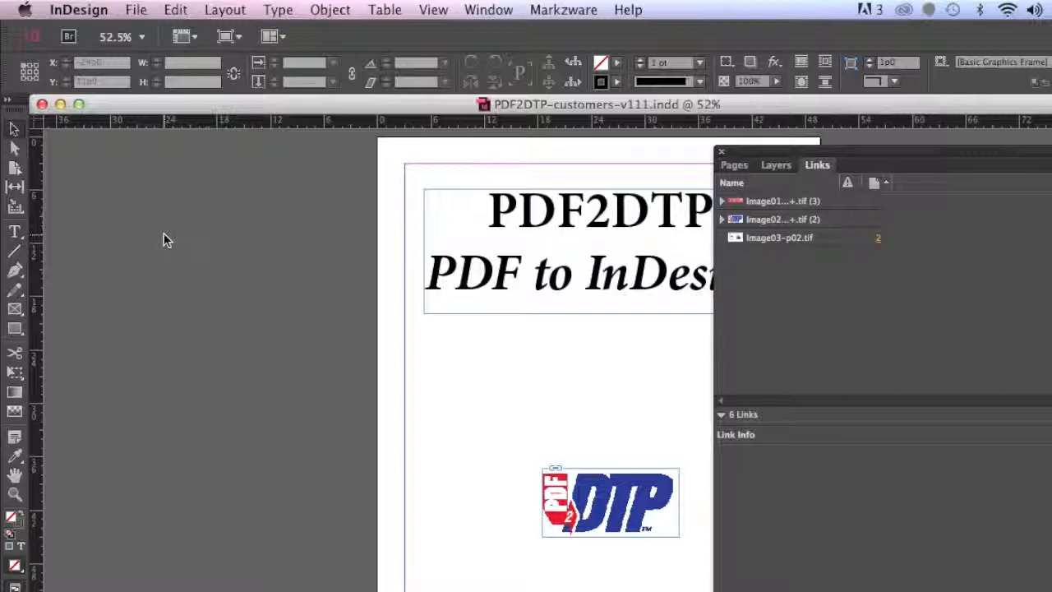
# Move the testimonial image on page 2 to the page's upper-left margin corner at X 3p0, Y 3p0
pyautogui.scroll(-10, 163, 234)
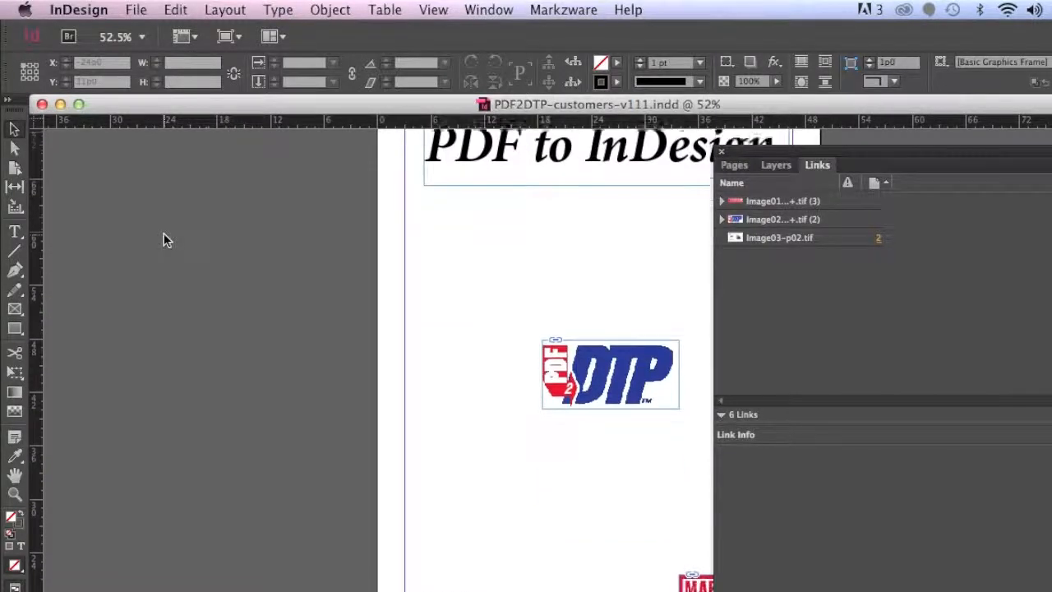
pyautogui.scroll(-5, 164, 235)
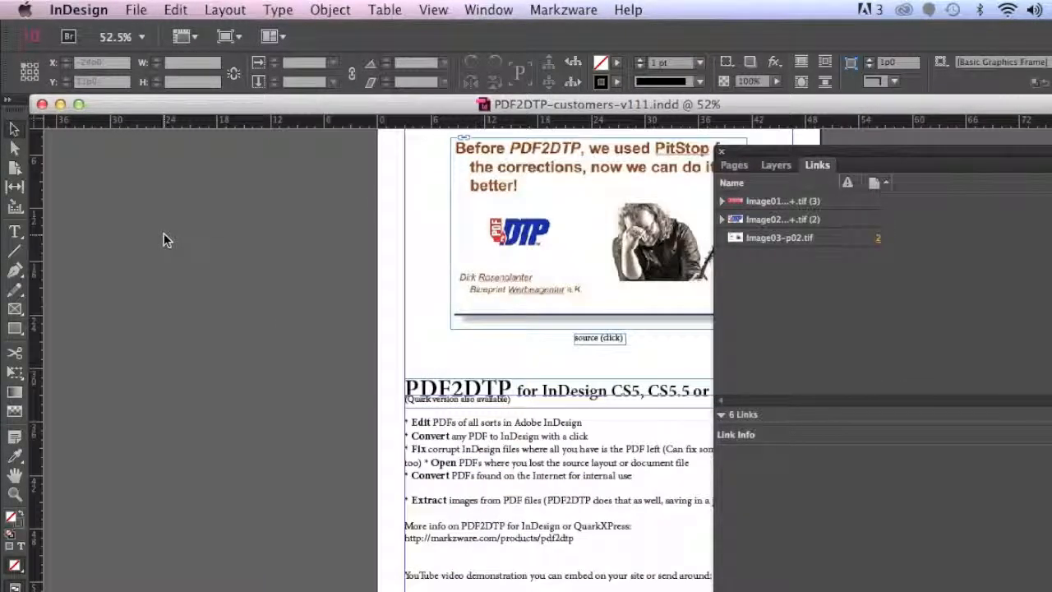
pyautogui.scroll(2, 163, 234)
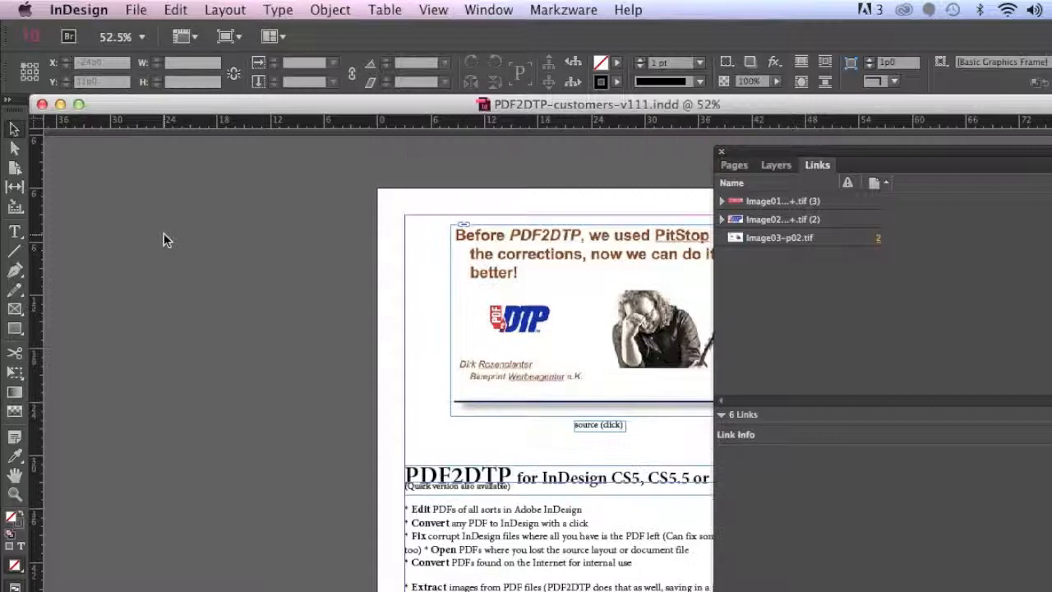
pyautogui.click(465, 288)
pyautogui.moveTo(464, 289); pyautogui.dragTo(418, 280)
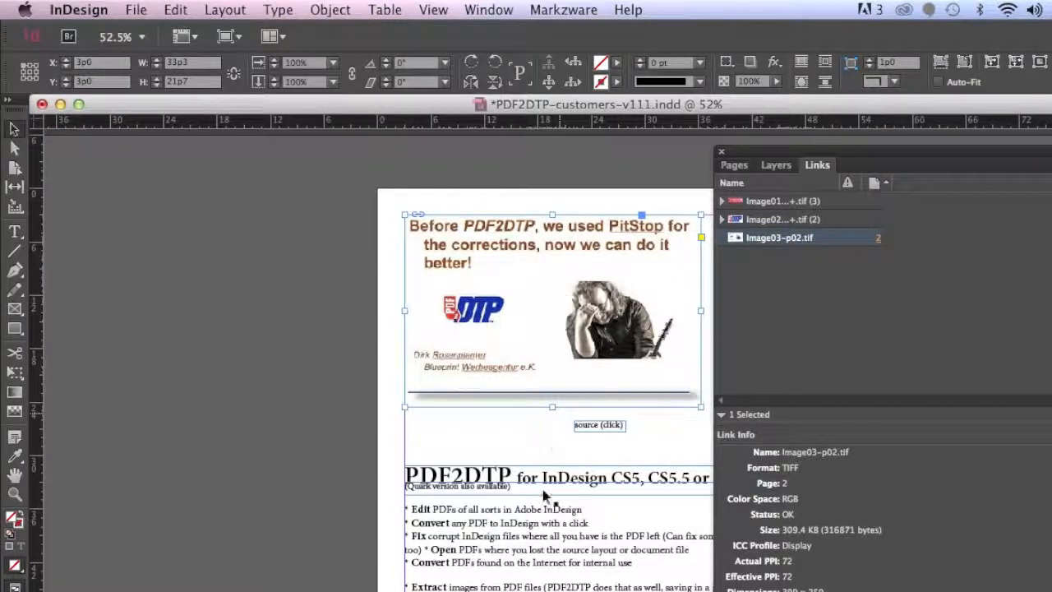
# Select the main text frame on page 2 and look through the remaining converted pages
pyautogui.click(509, 485)
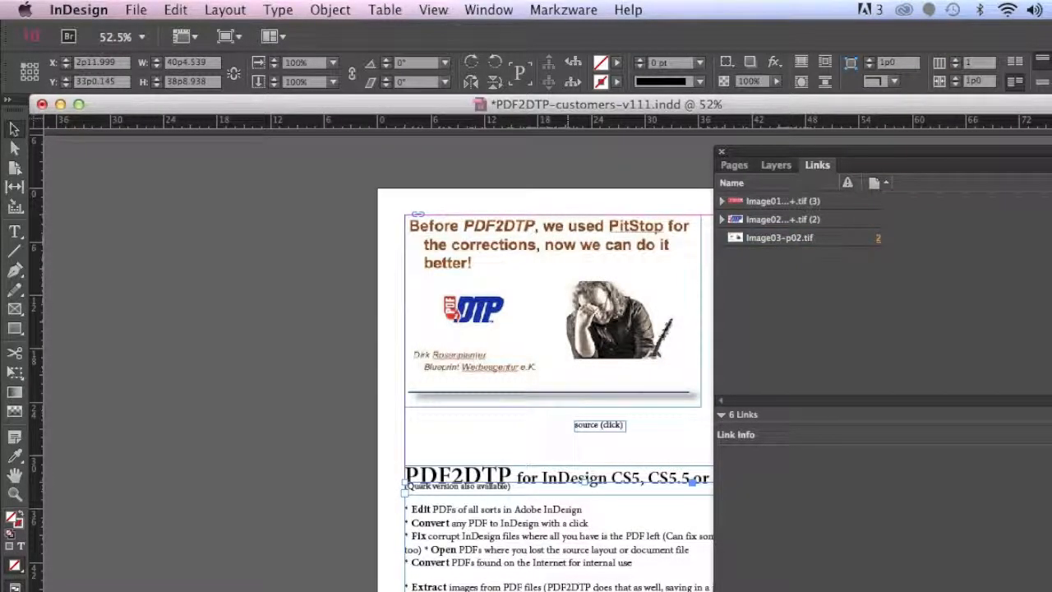
pyautogui.scroll(-10, 552, 553)
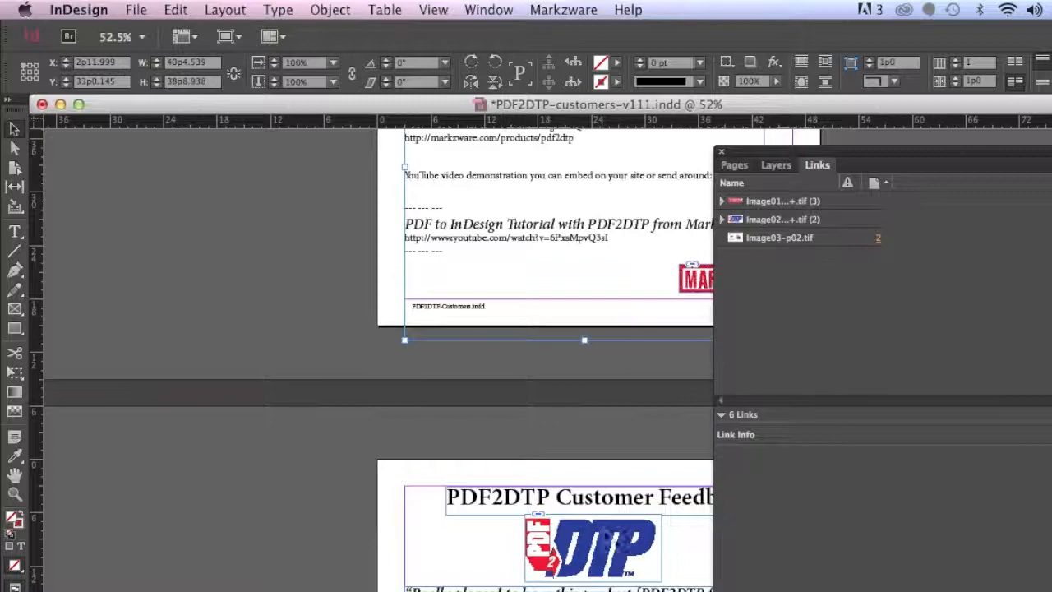
pyautogui.scroll(-10, 600, 478)
pyautogui.hscroll(3, 600, 478)
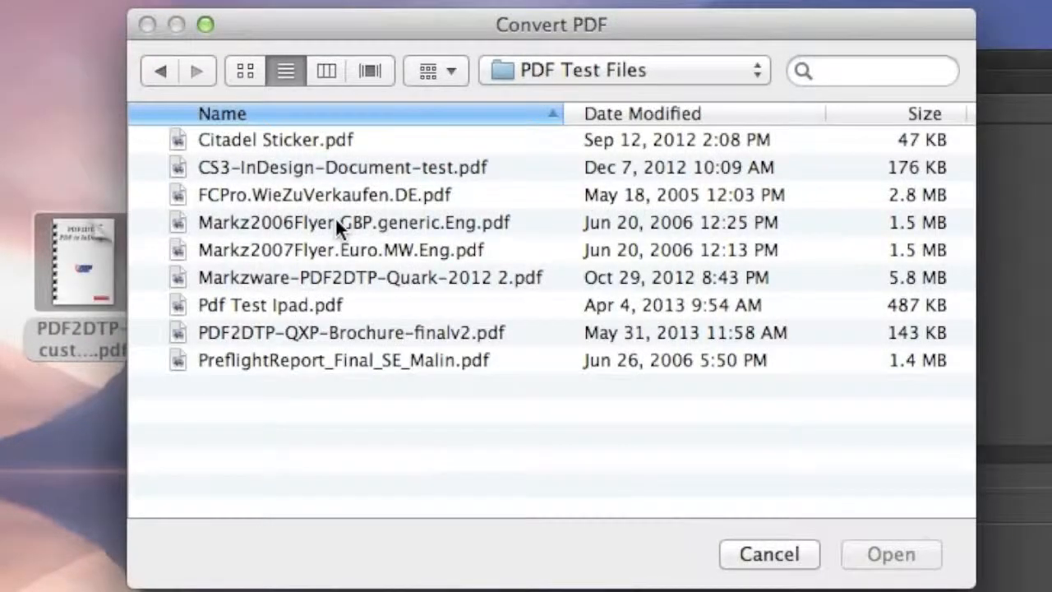
# Convert Markz2006Flyer.GBP.generic.Eng.pdf from the PDF Test Files folder to InDesign, accepting the existing preferences
pyautogui.click(337, 222)
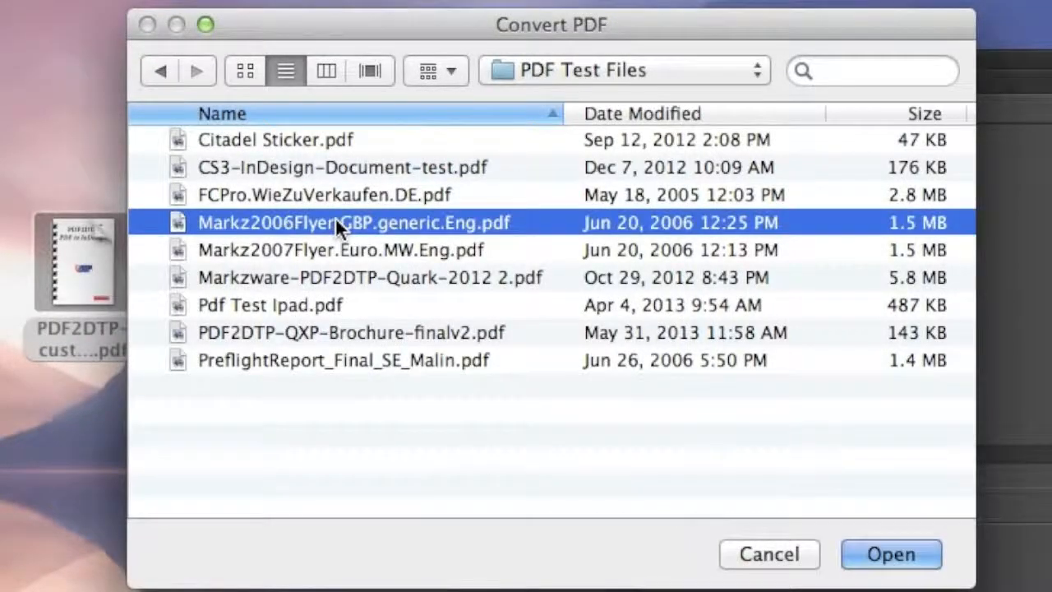
pyautogui.click(892, 555)
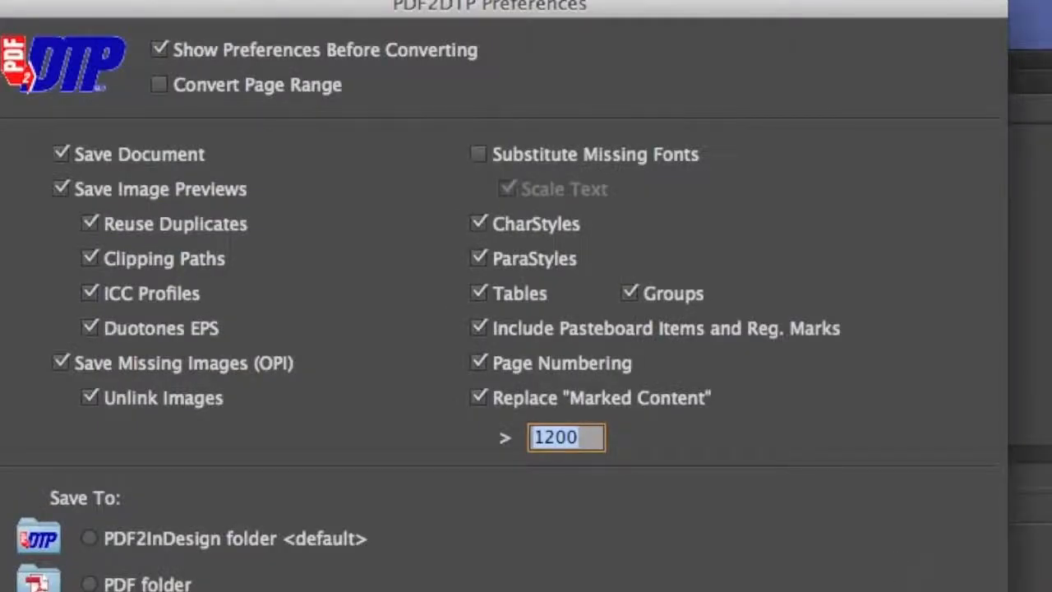
pyautogui.press('Return')
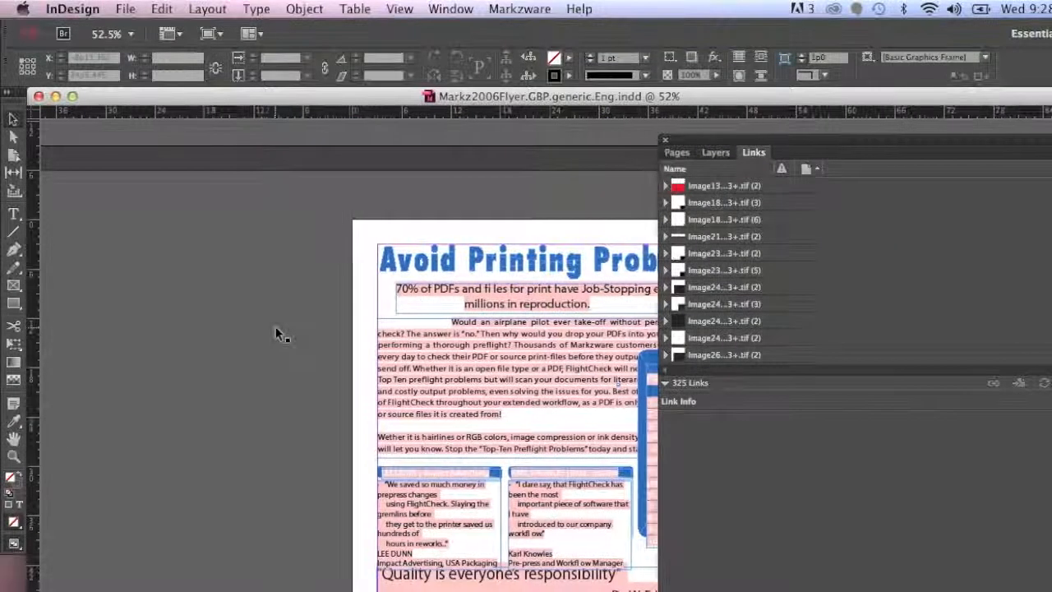
# Replace the text after "70" in the flyer's subheading with "awubfiuwehduwbedb" and look over the rest of the document
pyautogui.hscroll(3, 275, 327)
pyautogui.scroll(-1, 277, 332)
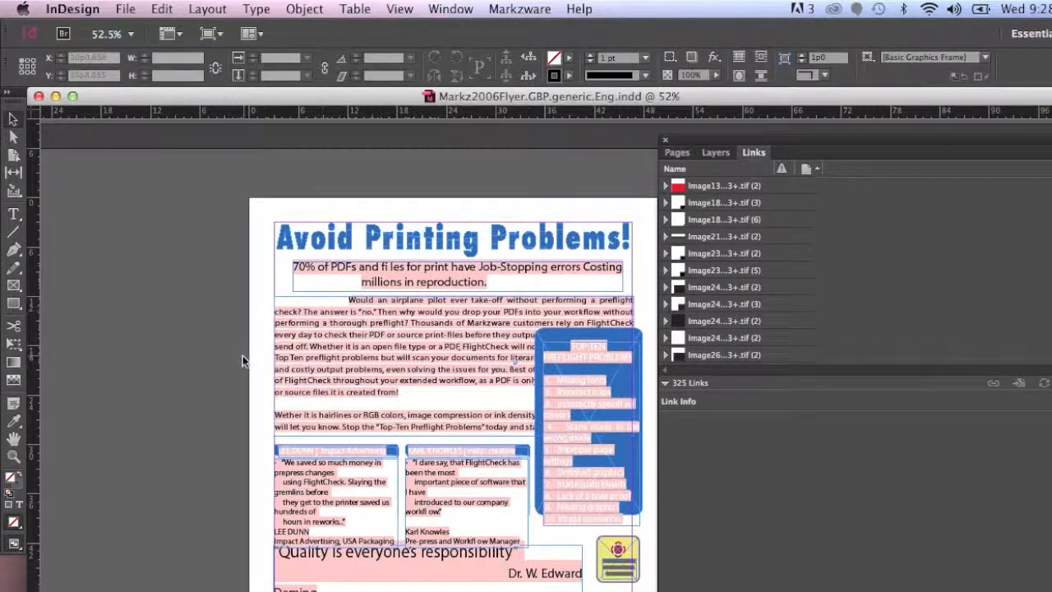
pyautogui.scroll(-1, 210, 365)
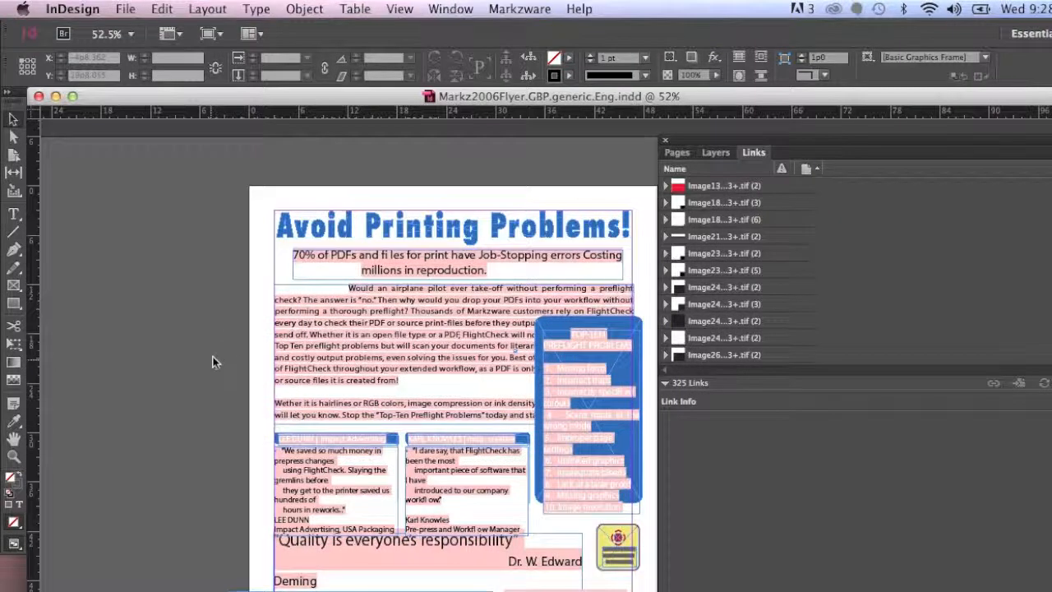
pyautogui.press('t')
pyautogui.click(316, 257)
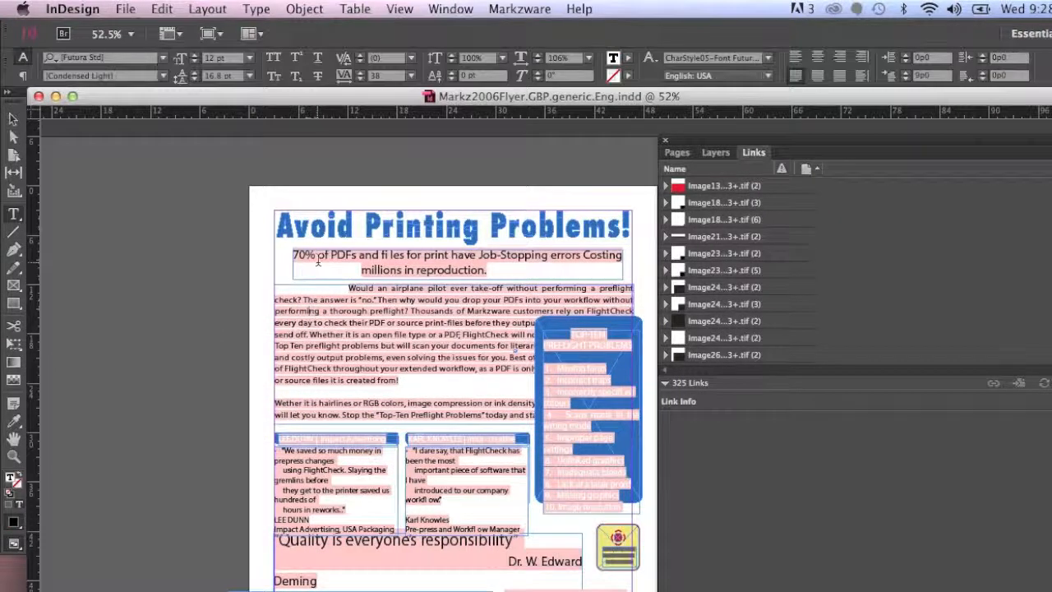
pyautogui.moveTo(305, 257); pyautogui.dragTo(551, 315)
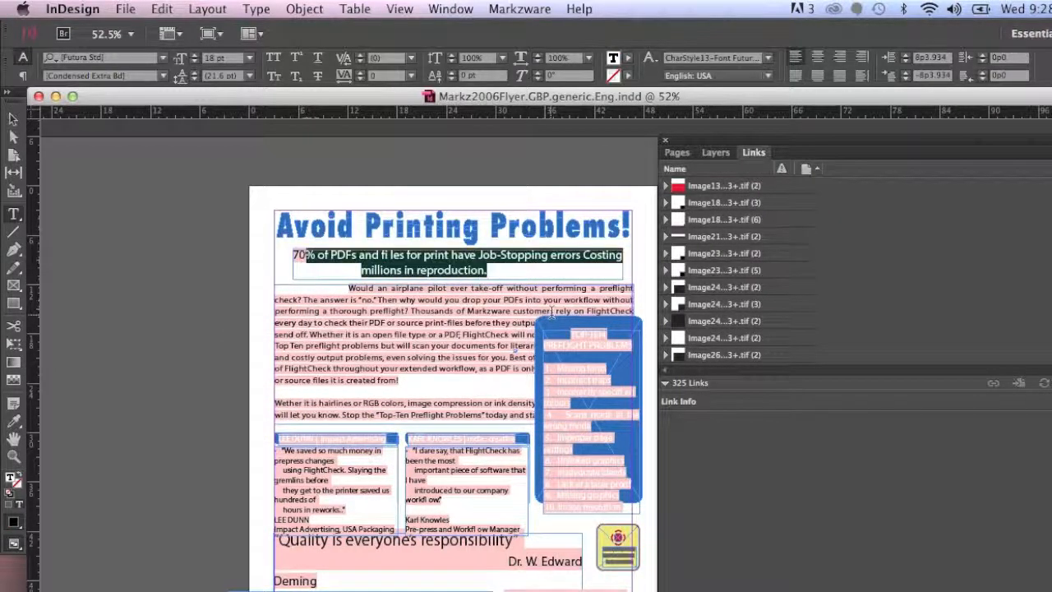
pyautogui.write('awubfiuwehduwbedb')
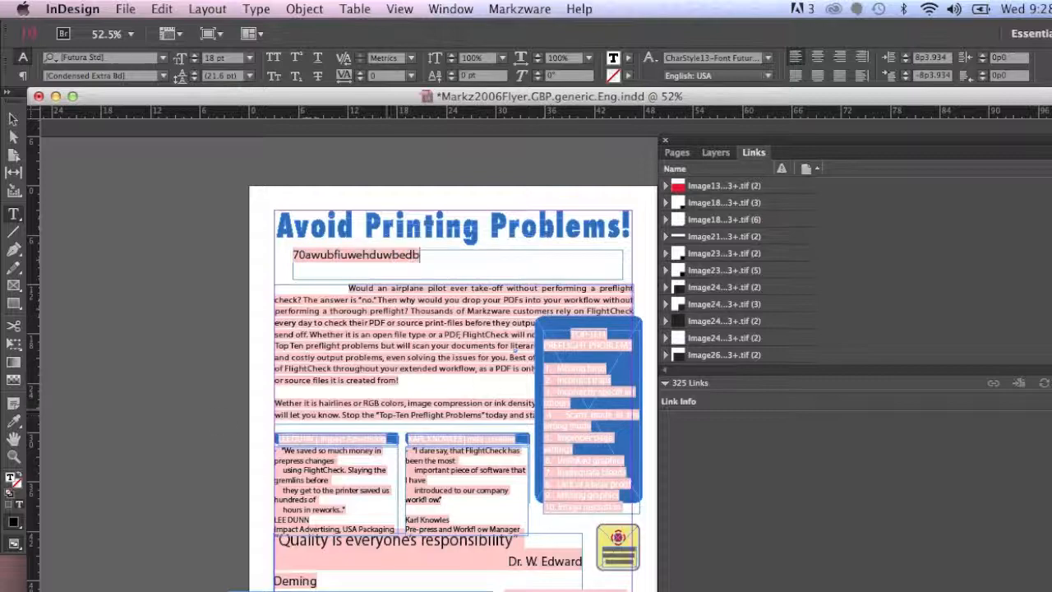
pyautogui.scroll(4, 189, 411)
pyautogui.scroll(-15, 189, 411)
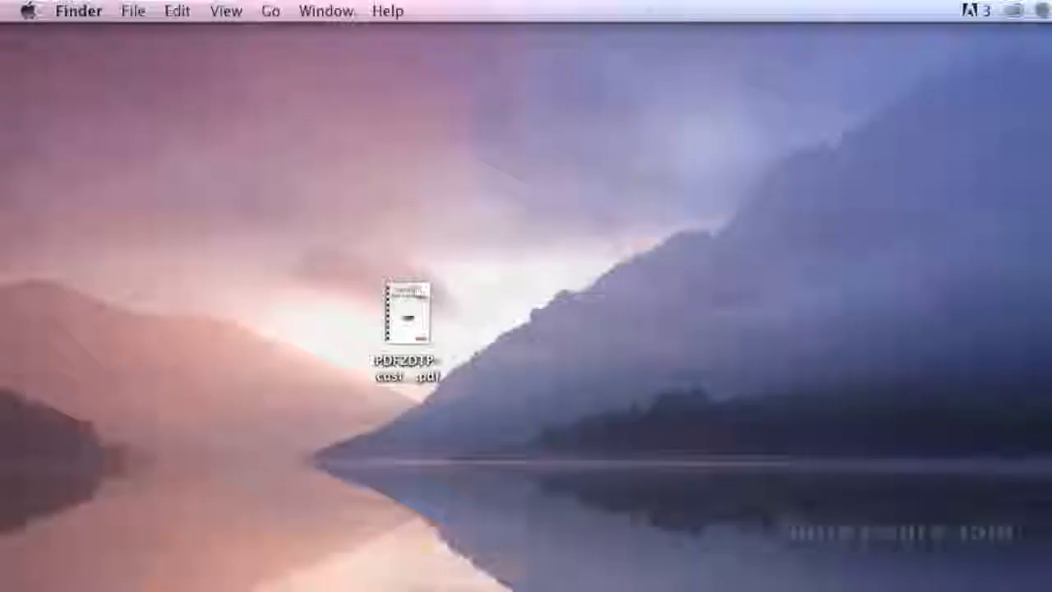
# Place the converted document's folder beside the PDF on the desktop, open it, and move the INDD file beneath Image02-p01+.tif
pyautogui.moveTo(703, 326); pyautogui.dragTo(538, 252)
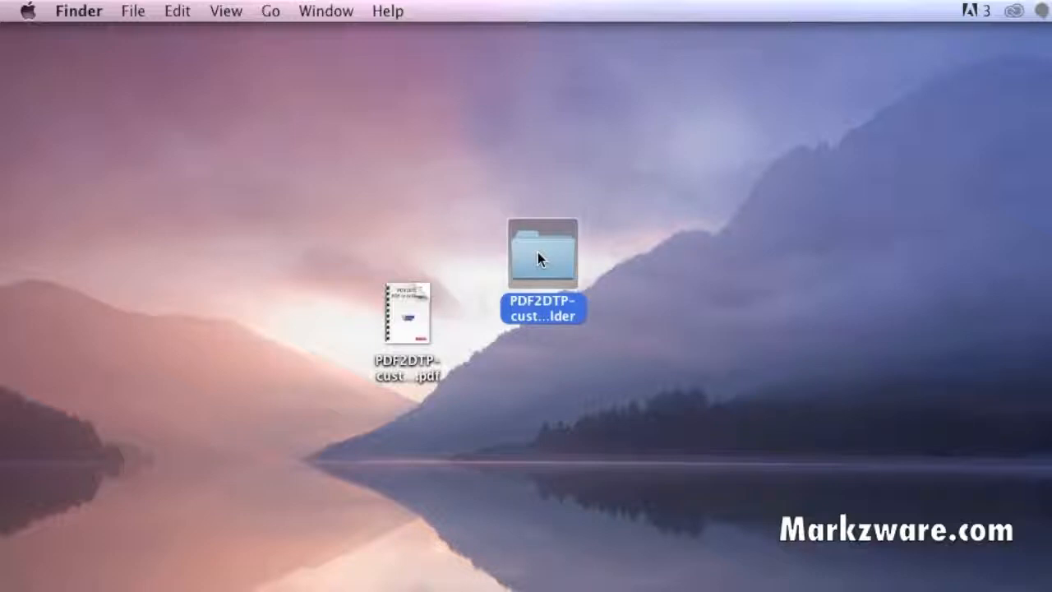
pyautogui.doubleClick(537, 300)
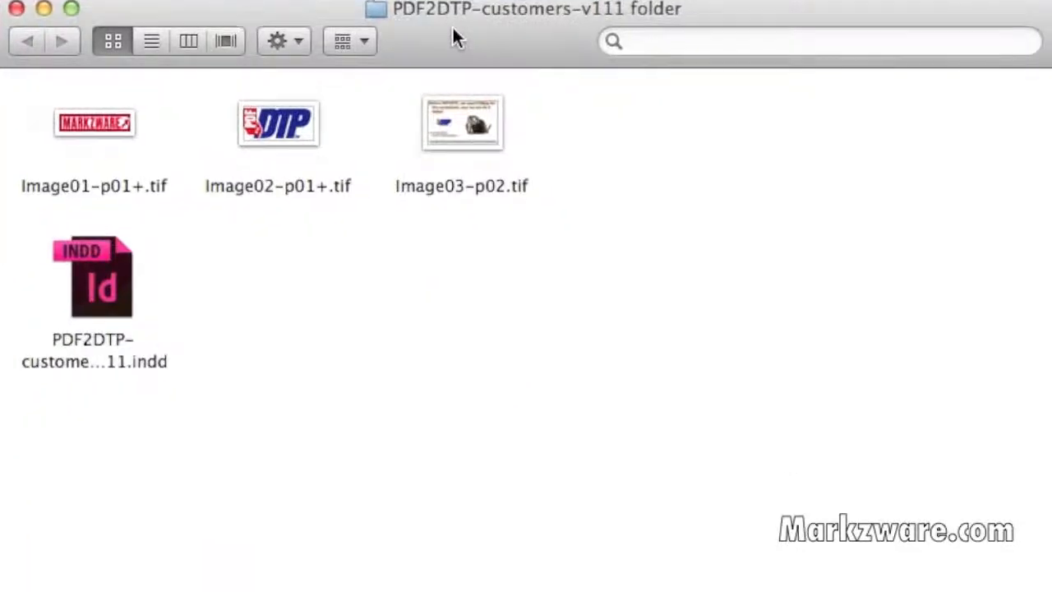
pyautogui.moveTo(107, 292); pyautogui.dragTo(284, 304)
pyautogui.click(419, 297)
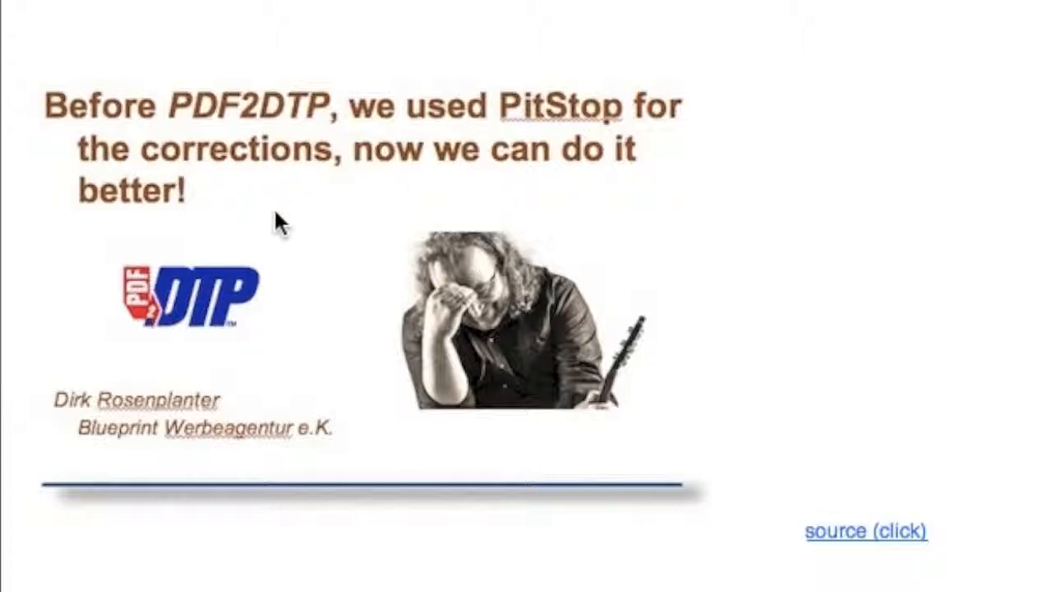
# Open the source link below the PDF2DTP testimonial slide
pyautogui.moveTo(859, 535)
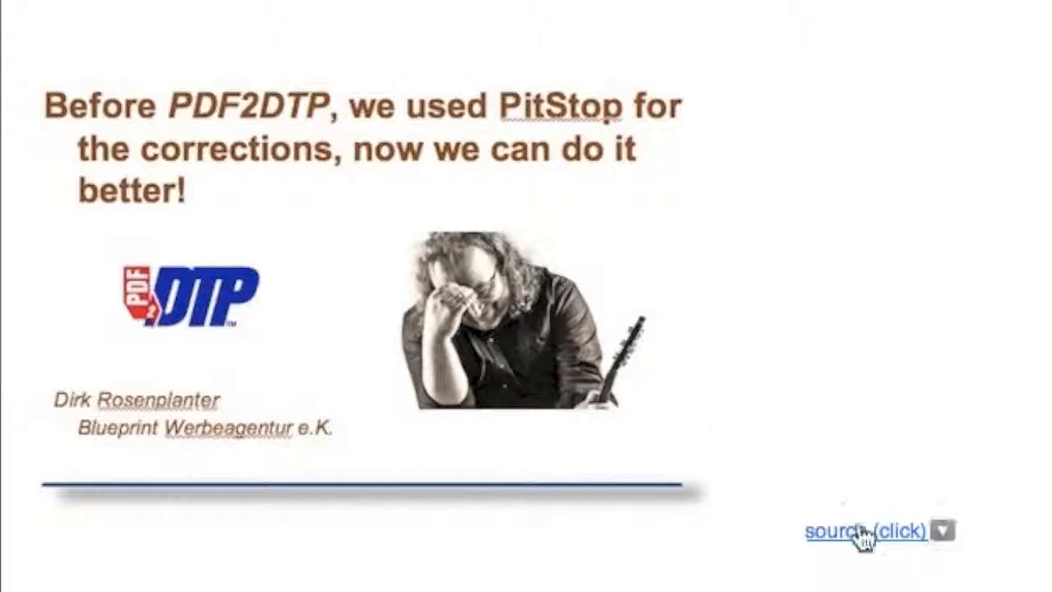